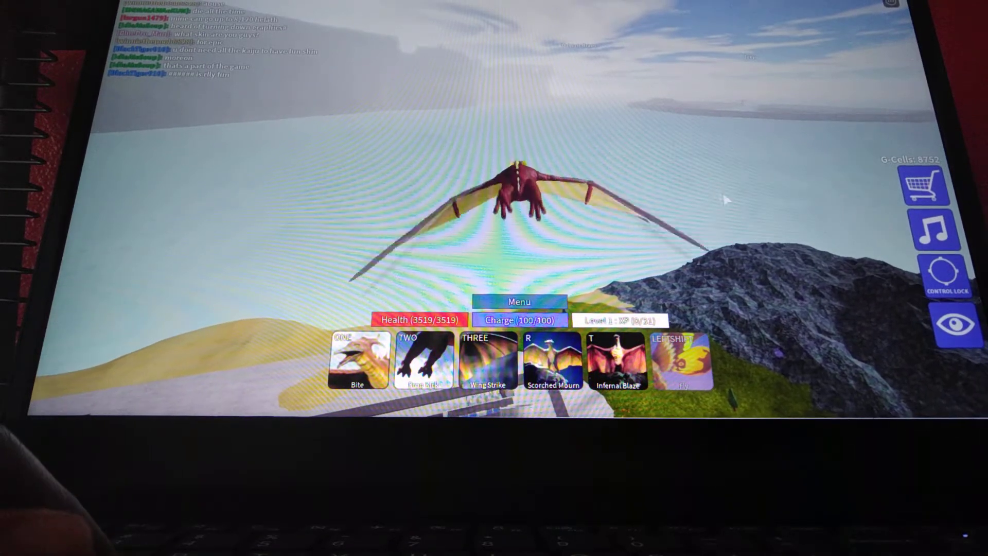
Step: Bank the kaiju right and left past the rocky cliff until the grey plateau is ahead
key("d")
key("a")
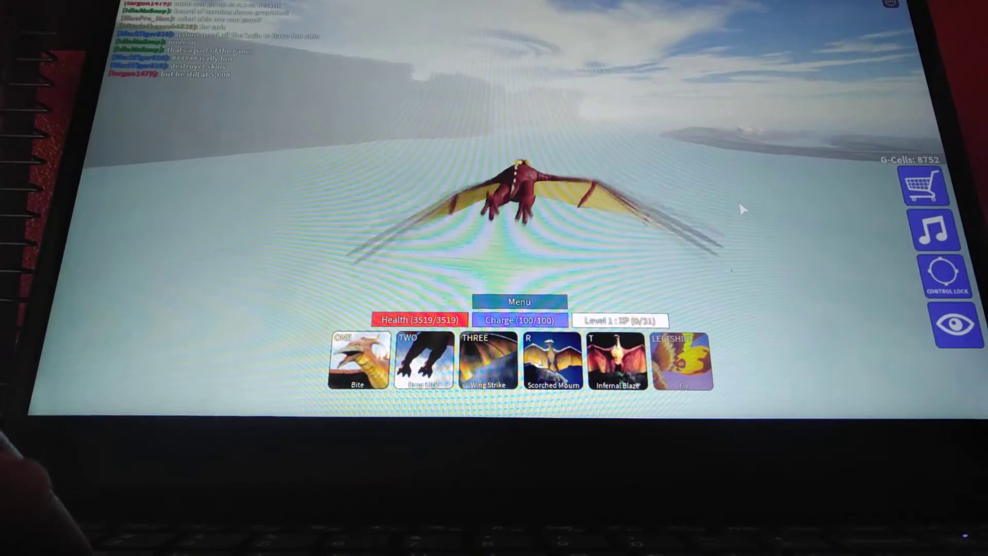
key("a")
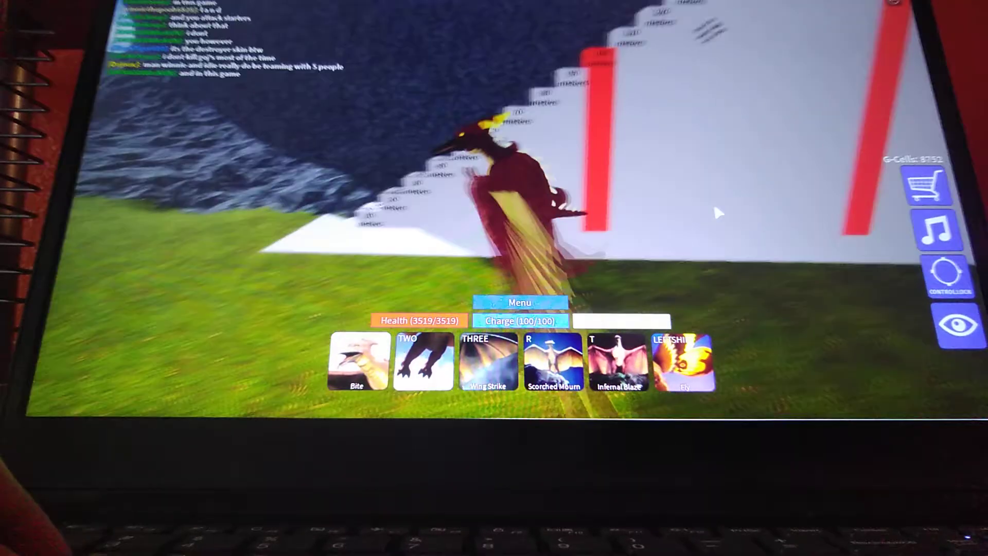
Step: Lift off again from the grass beside the white staircase
key("shift")
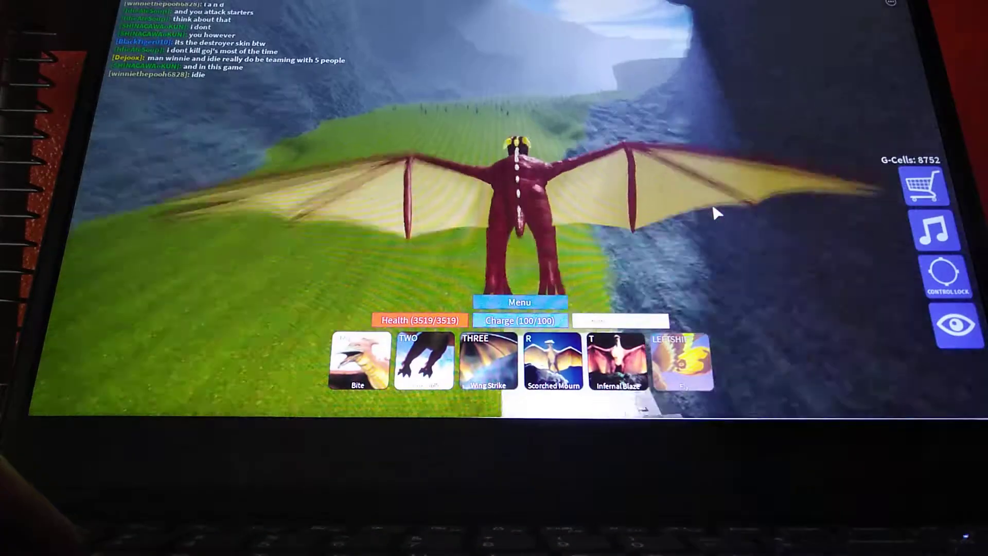
Step: Fly the kaiju low over the valley and river, then through the rock arch
key("a")
key("w")
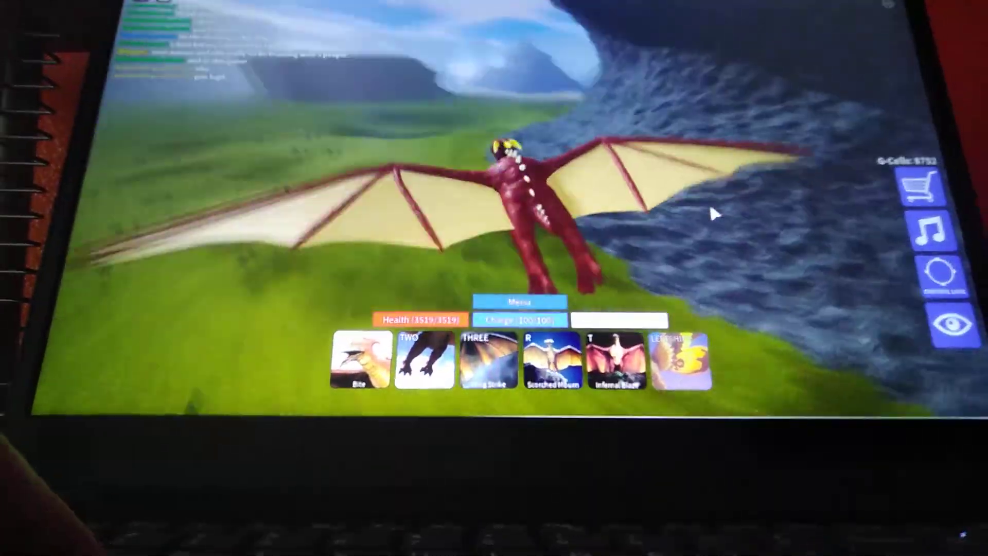
key("w")
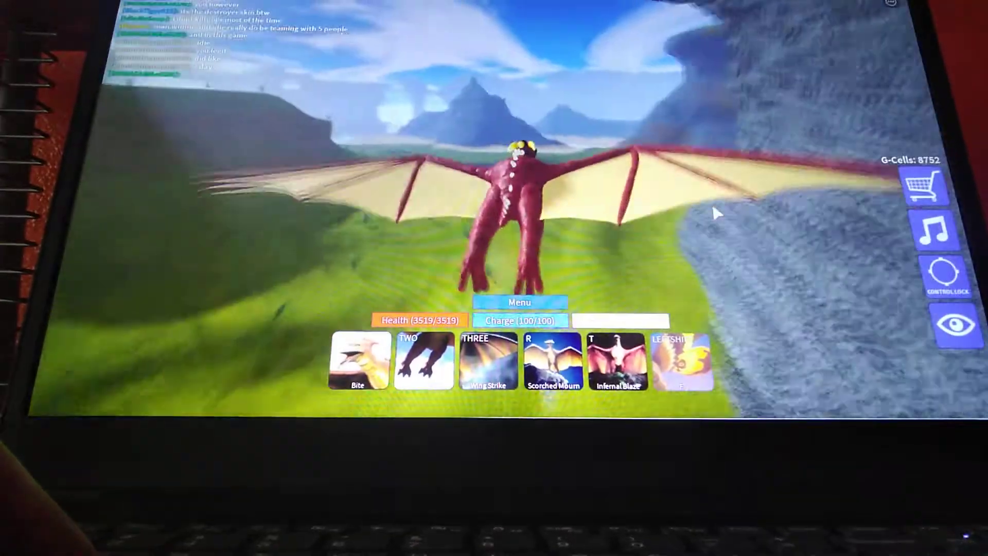
key("w")
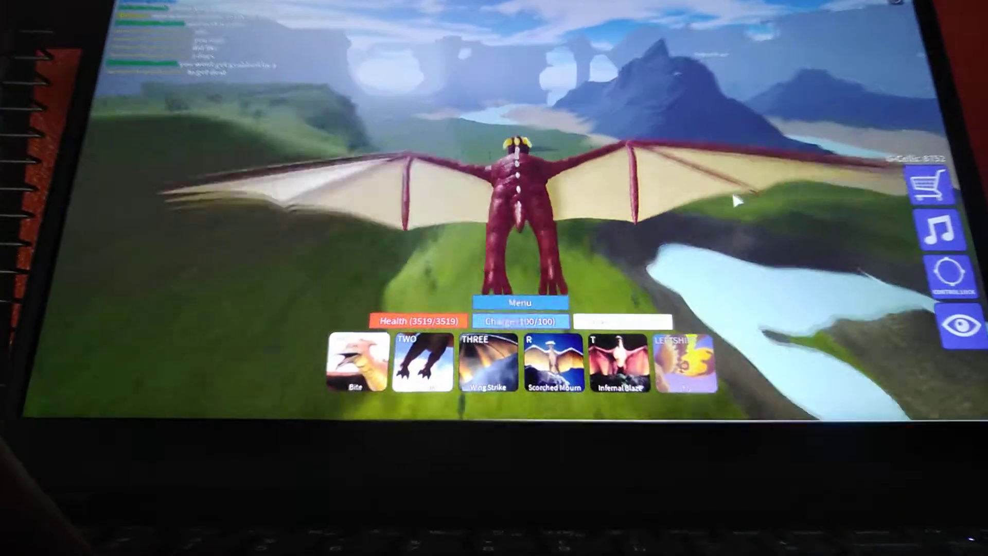
key("w")
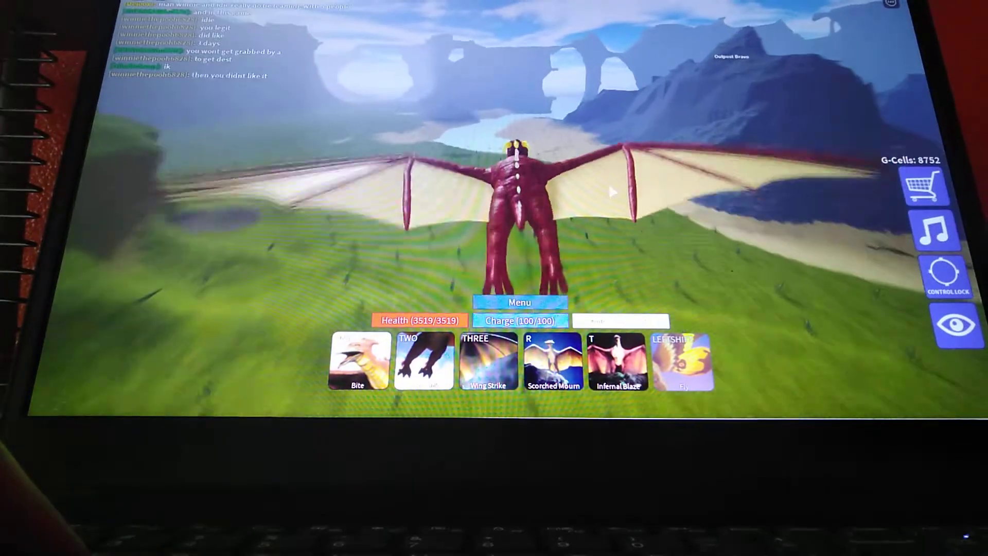
key("w")
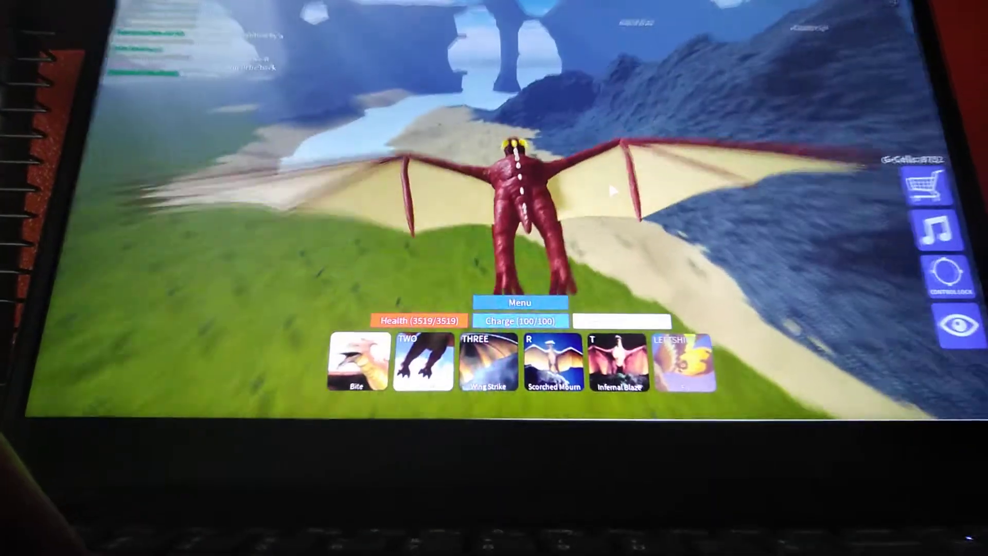
key("w")
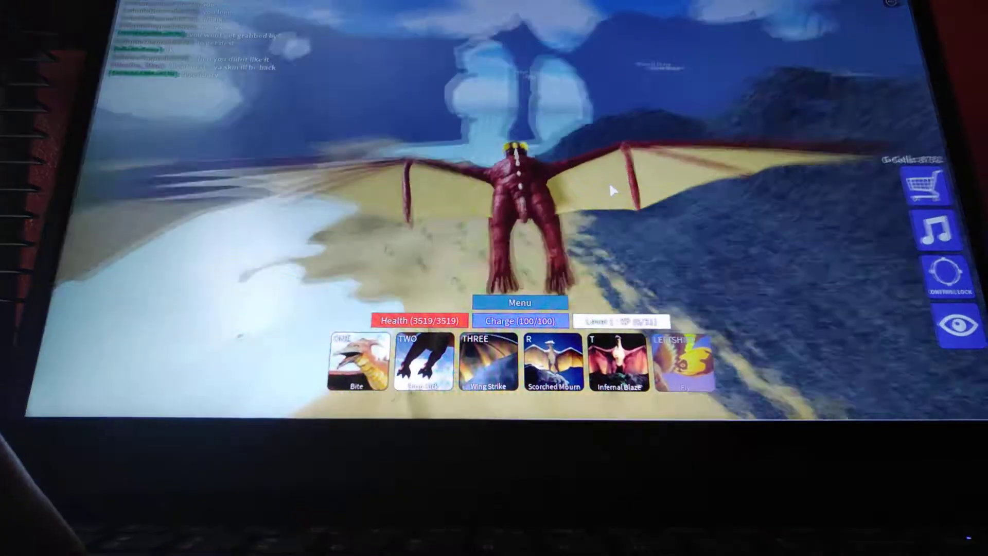
key("w")
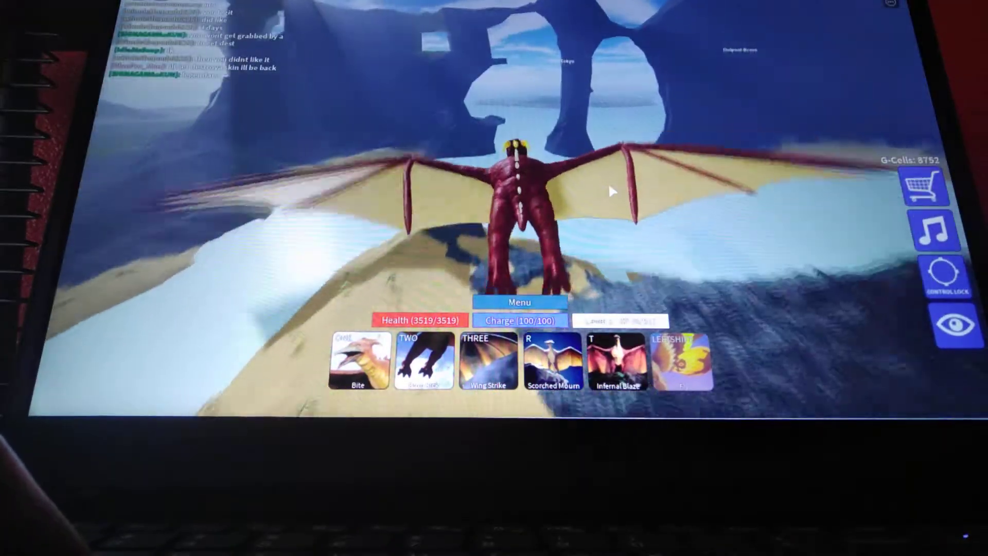
key("w")
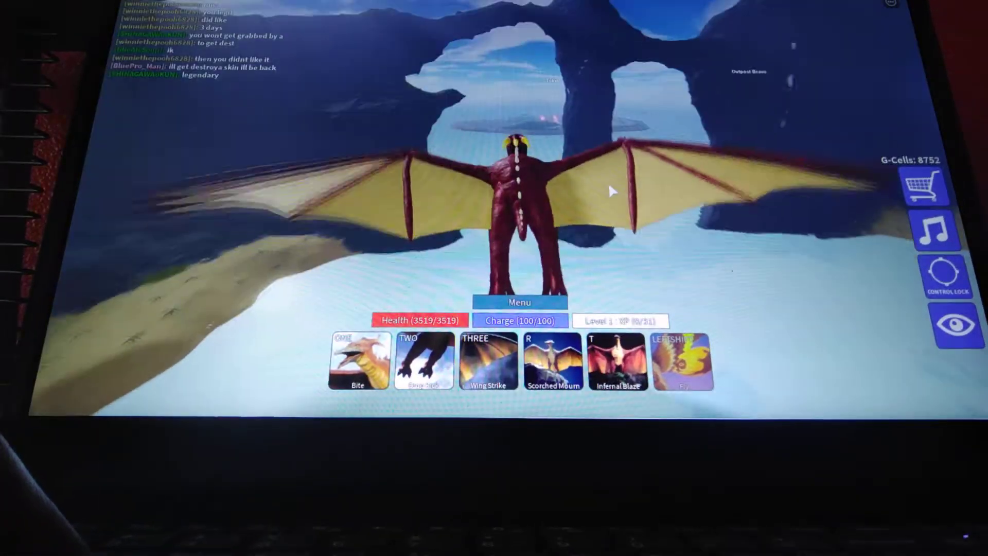
Step: Veer past the tall rock toward the island and dive toward the open water
key("w")
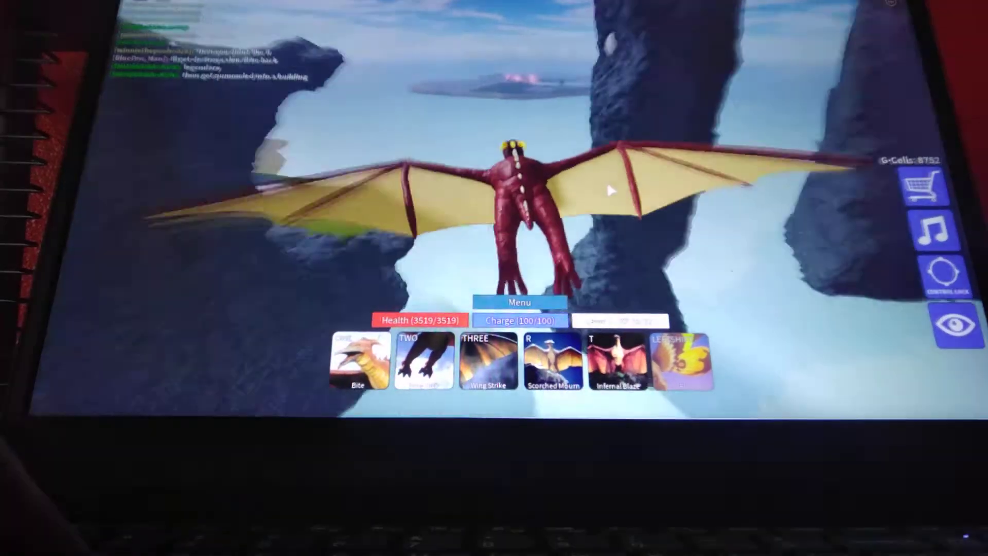
key("a")
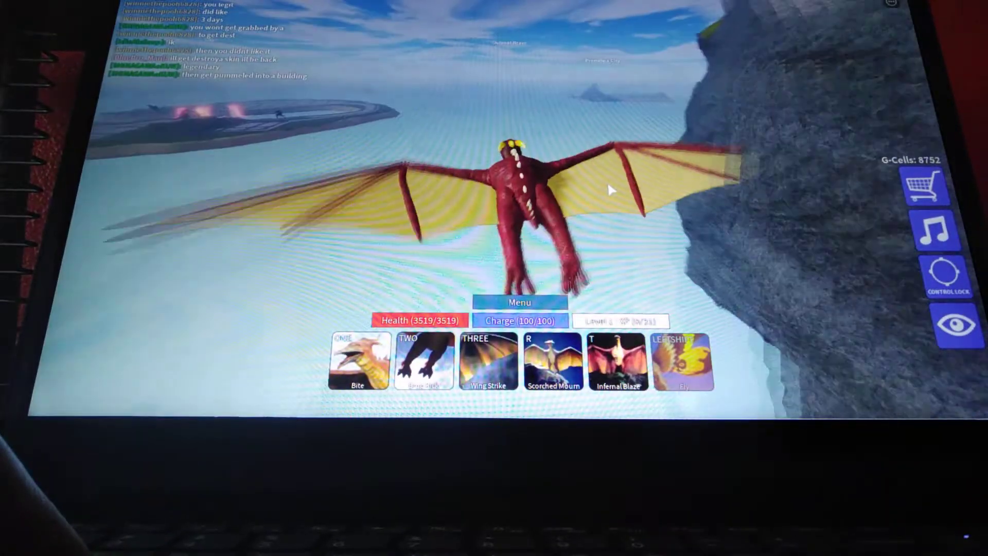
key("w")
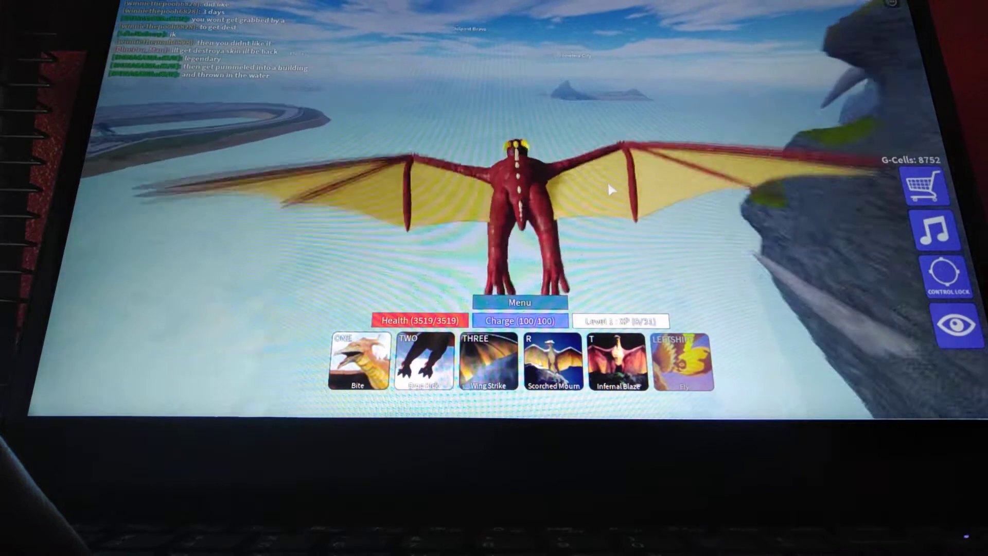
key("w")
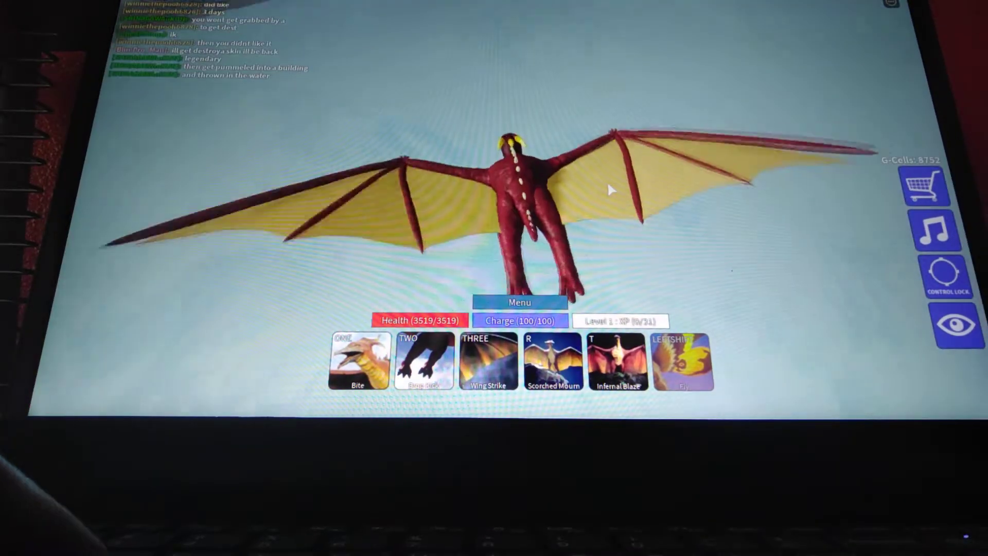
key("w")
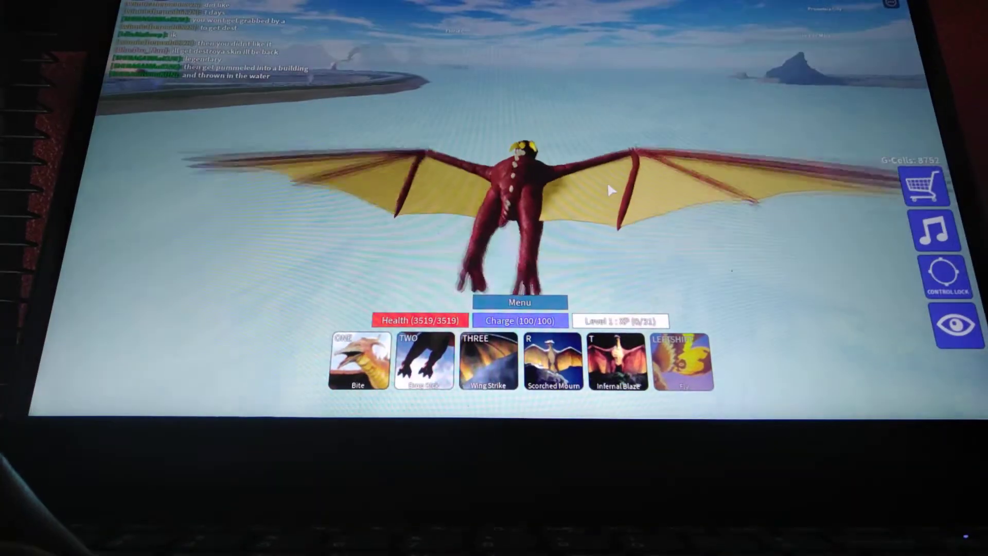
key("w")
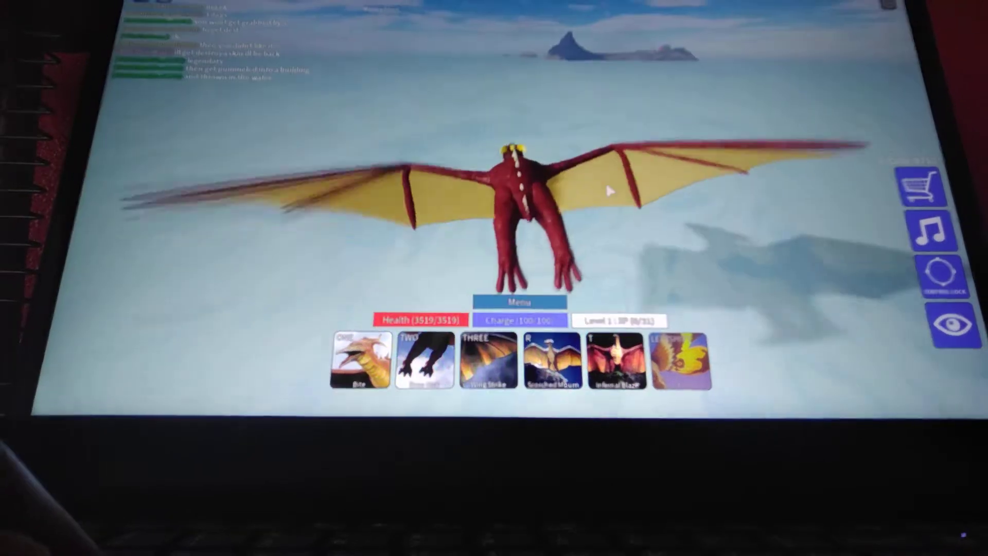
key("w")
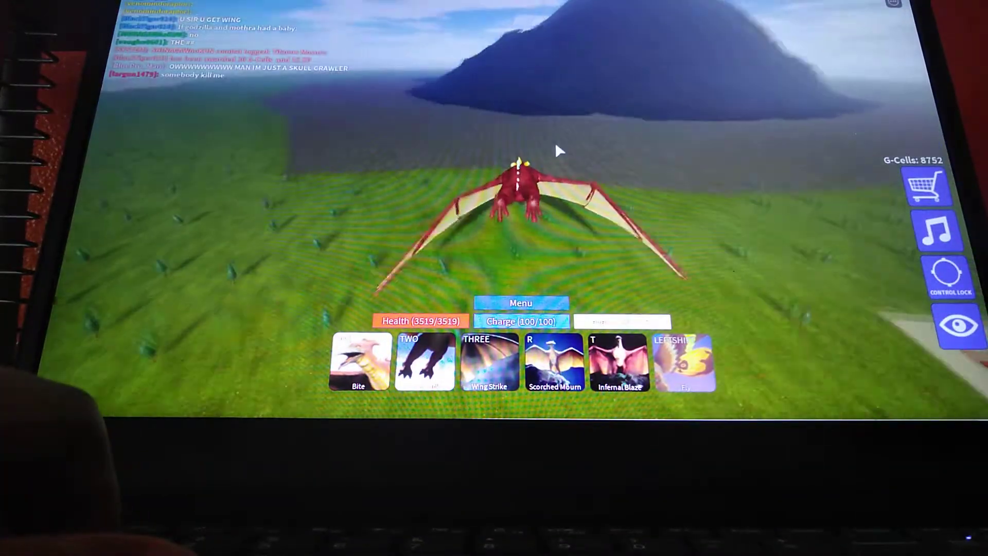
Step: Bank back and forth around the dark mountain, over the fields near the city, toward its peak
key("a")
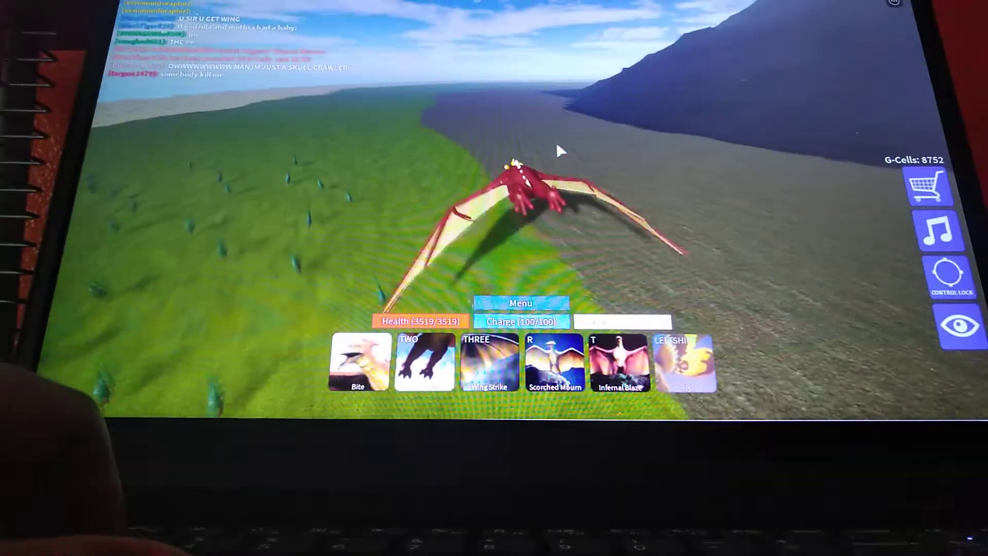
key("d")
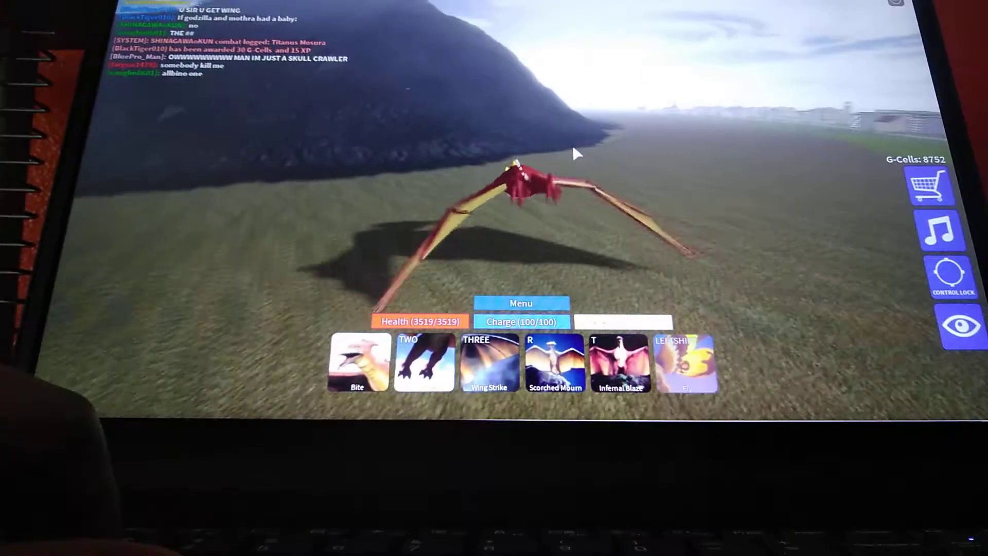
key("a")
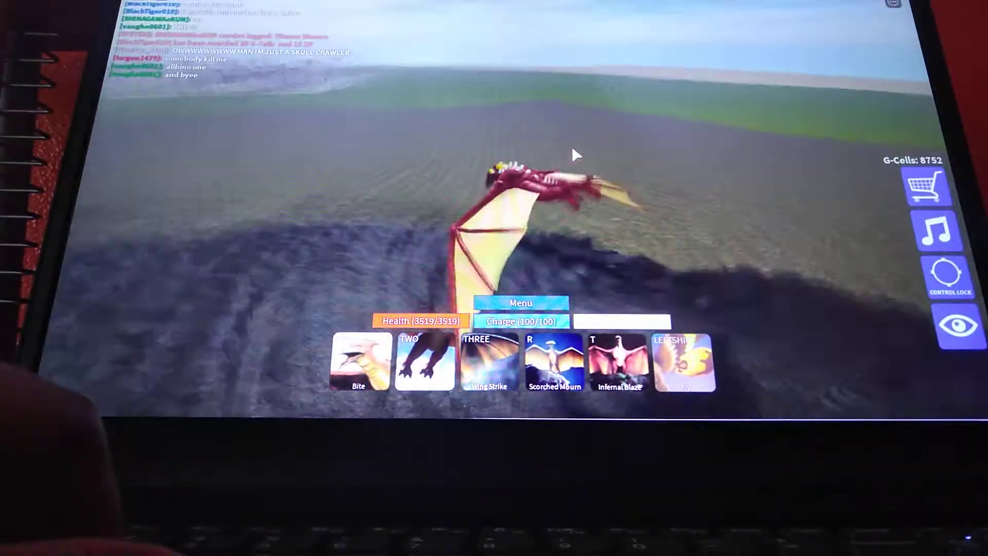
key("a")
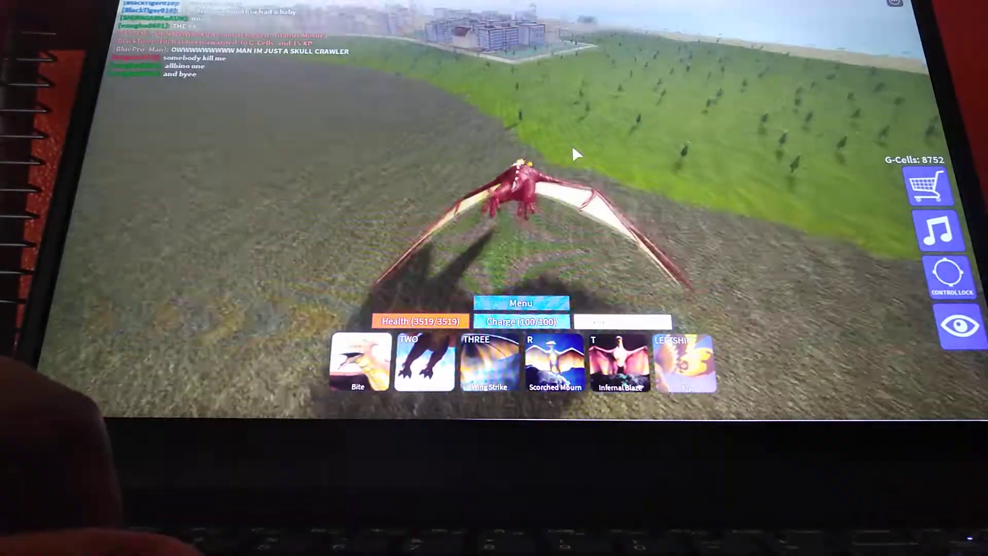
key("d")
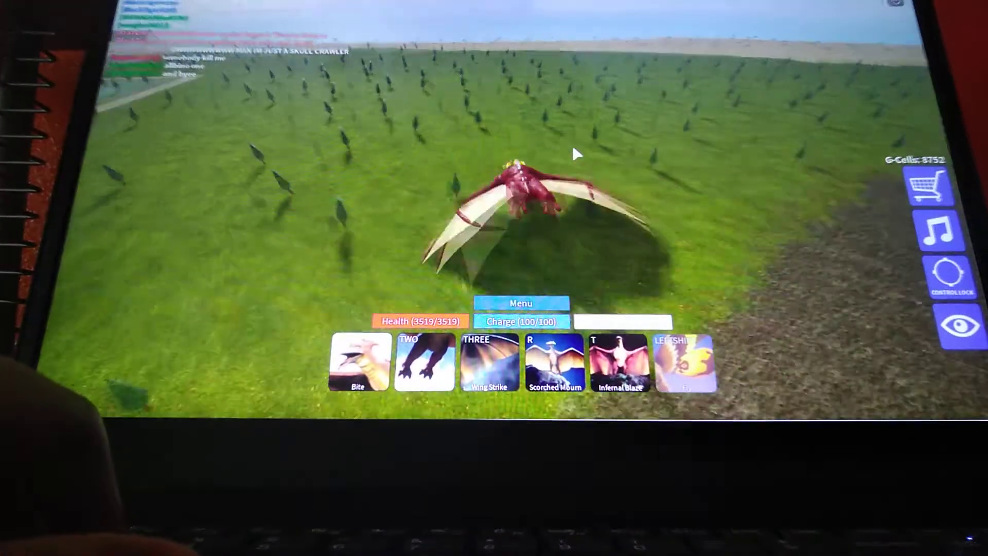
key("a")
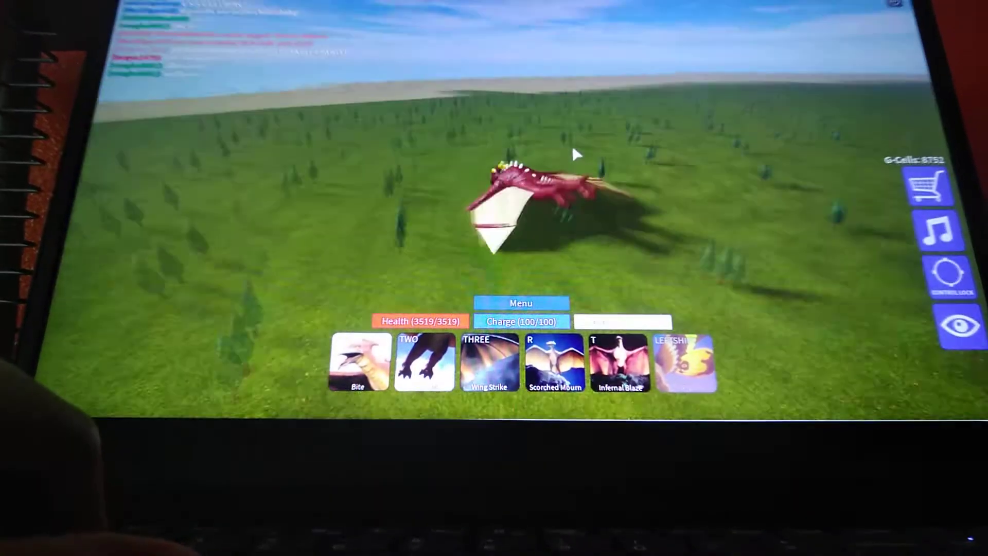
key("a")
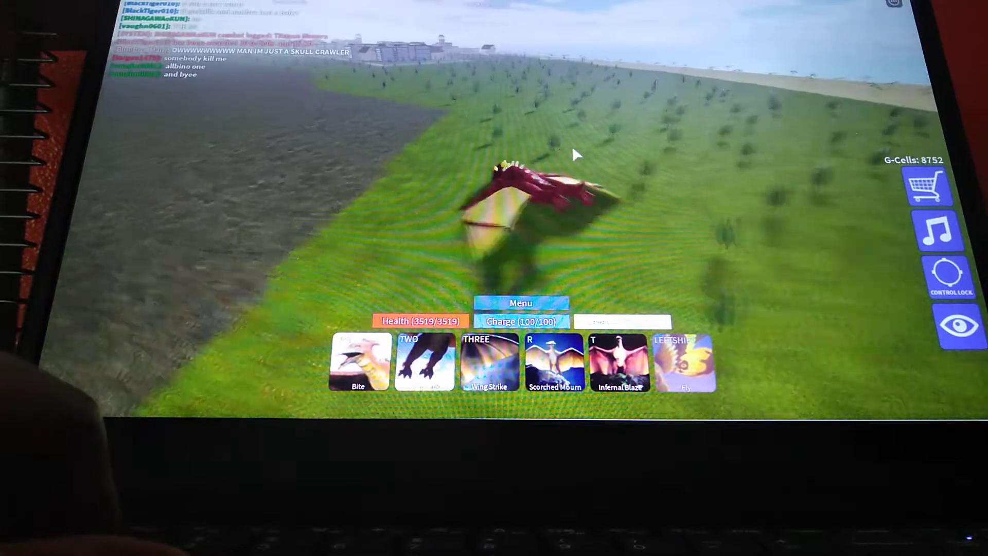
key("a")
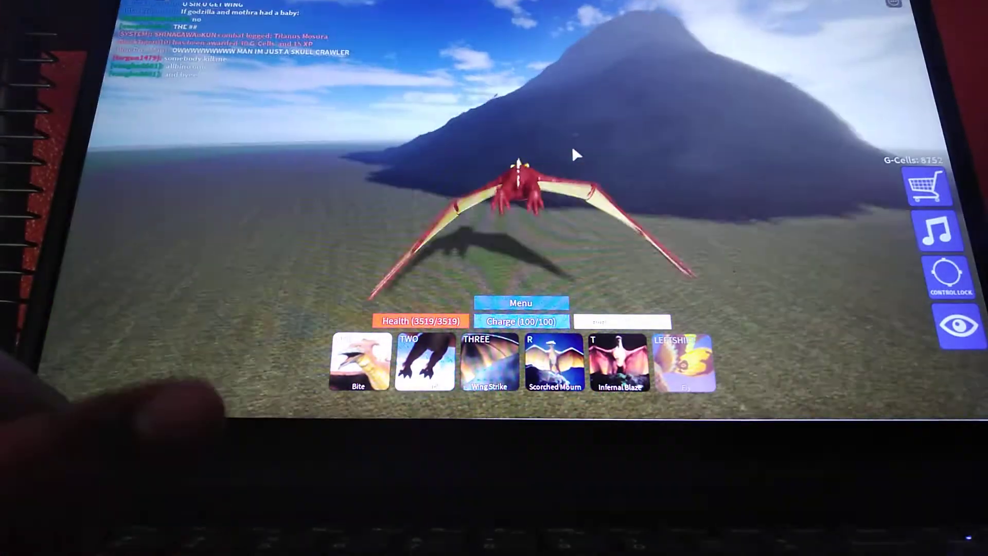
key("a")
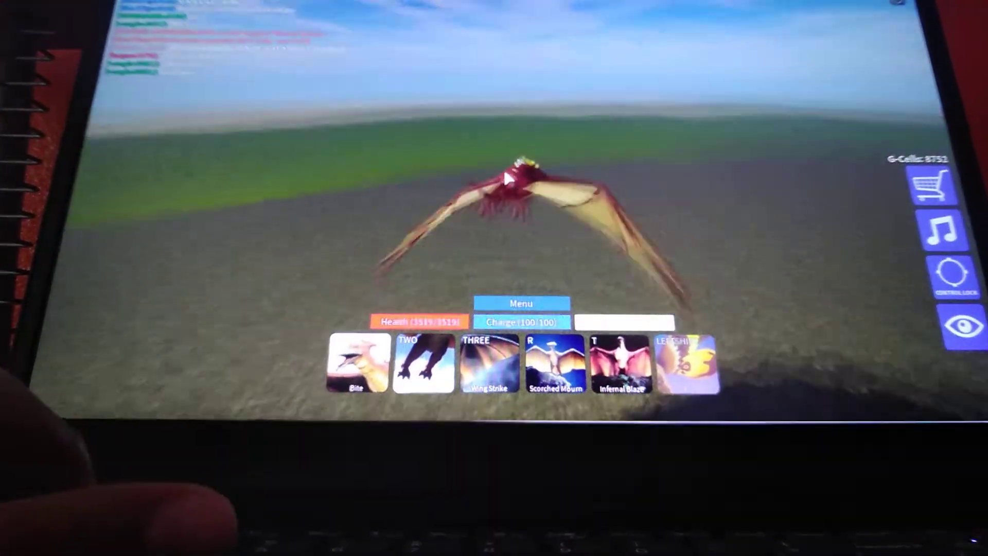